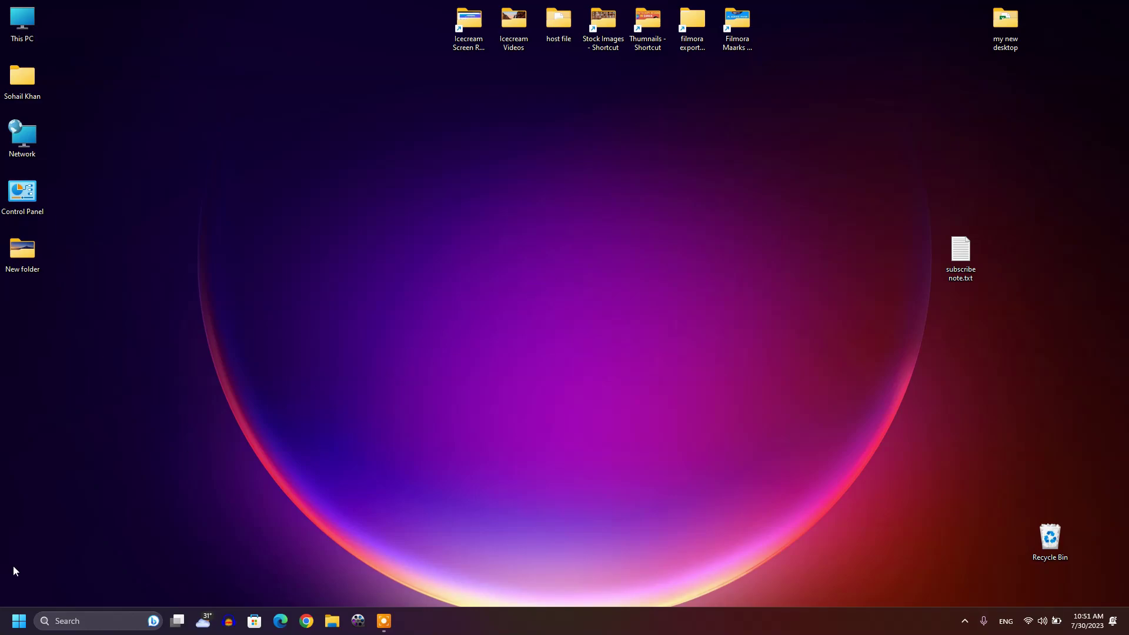
Open Personalization settings via the desktop's right-click Personalize option
click(18, 620)
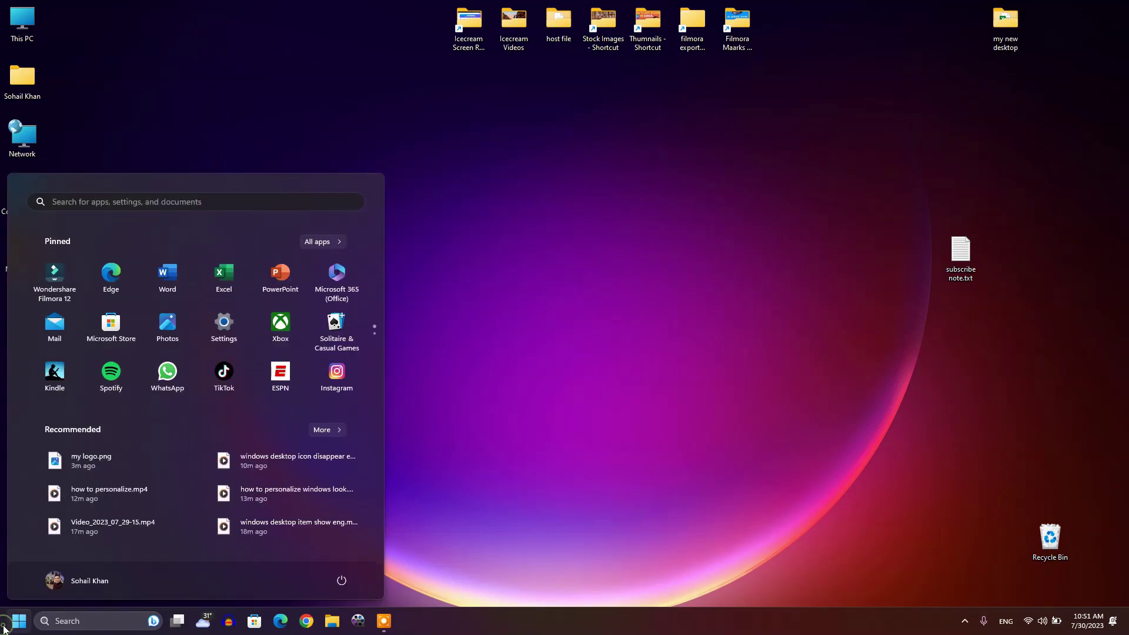
click(498, 382)
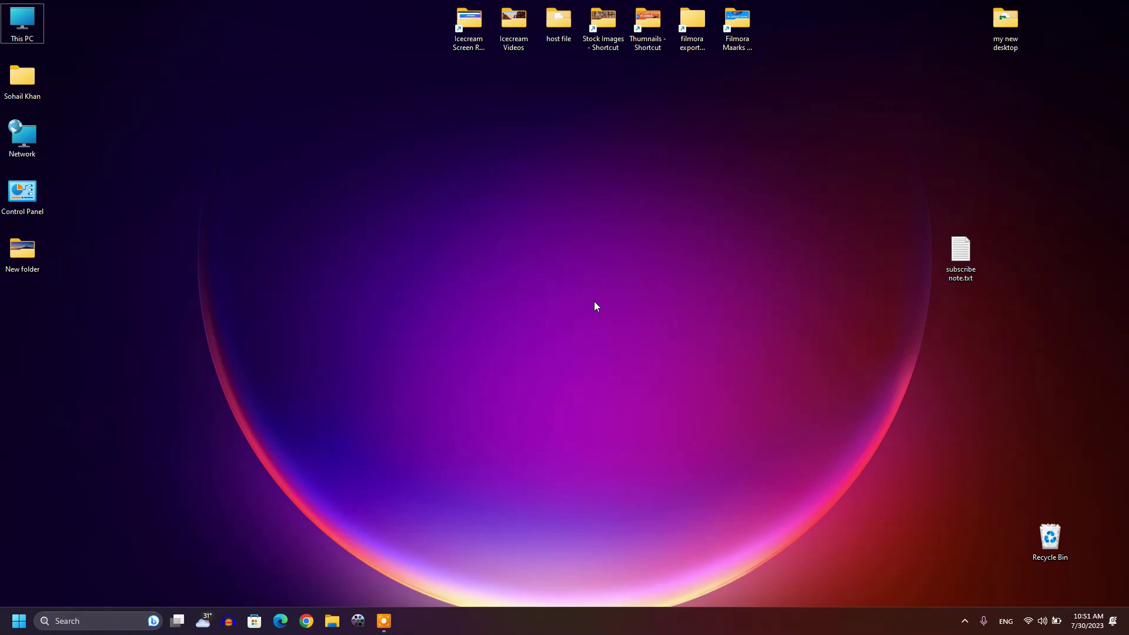
right_click(593, 301)
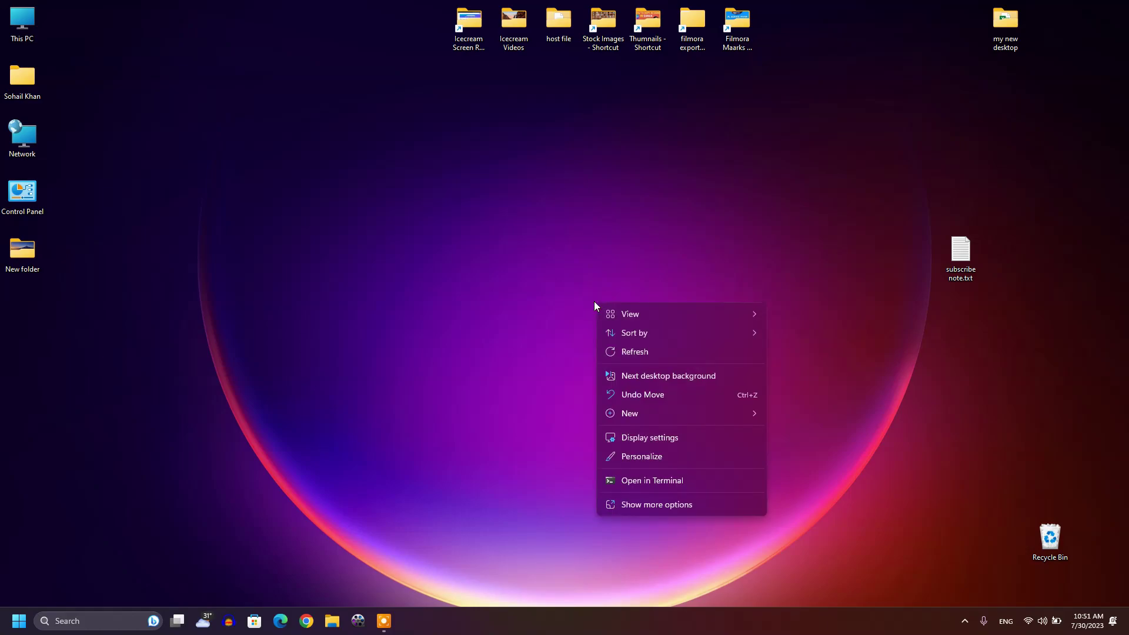
click(628, 452)
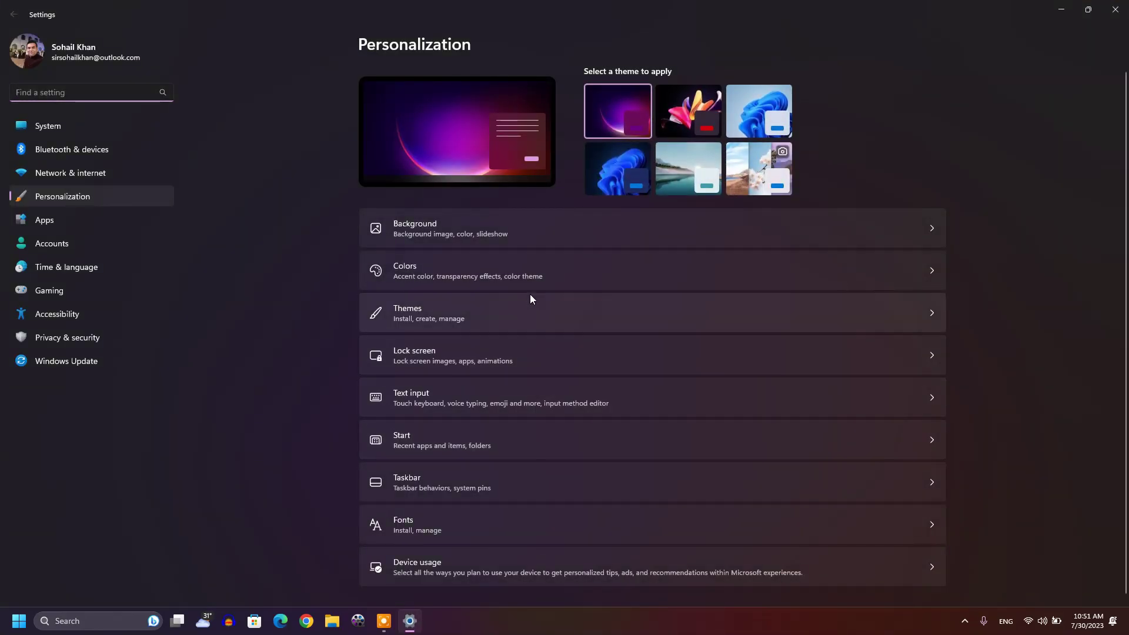
Apply the Windows (light) theme and preview it on the desktop
click(531, 305)
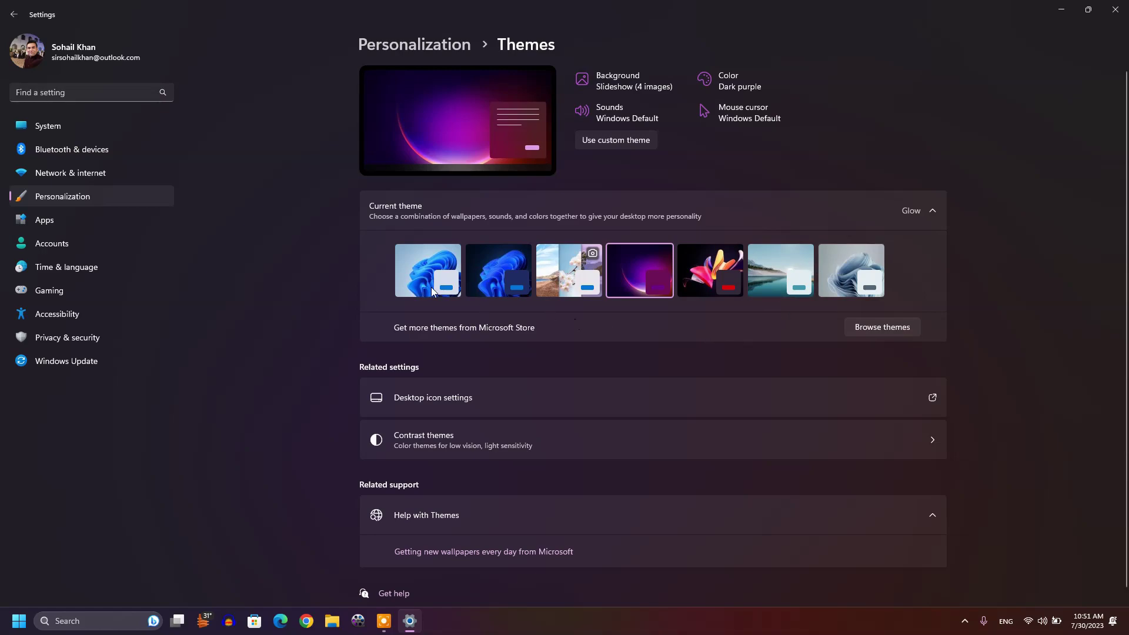
click(428, 272)
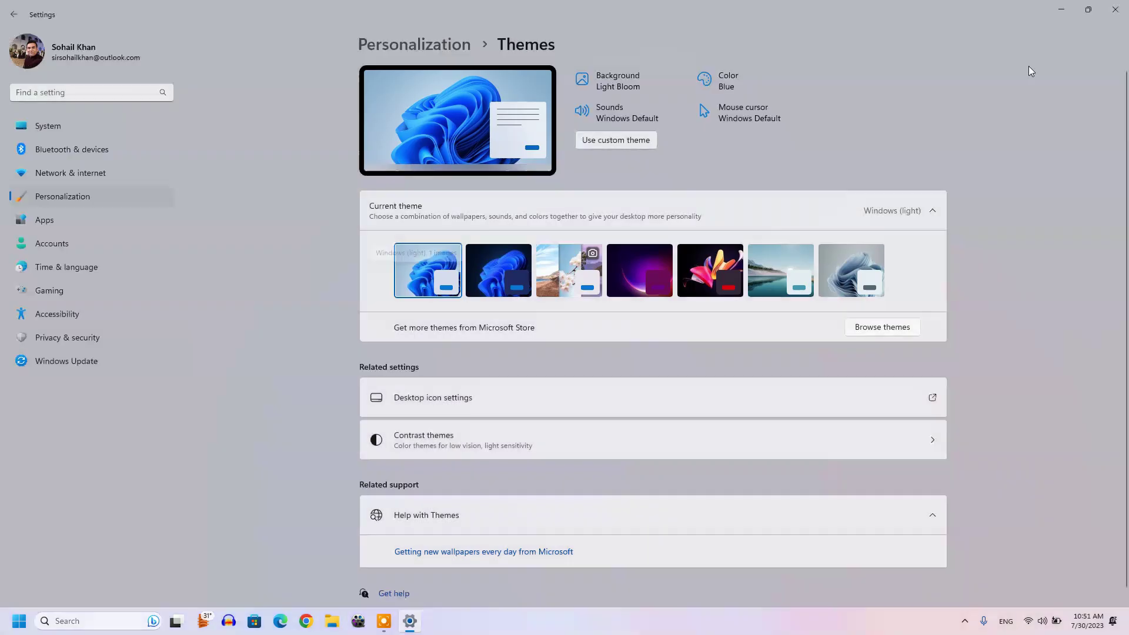
click(1060, 10)
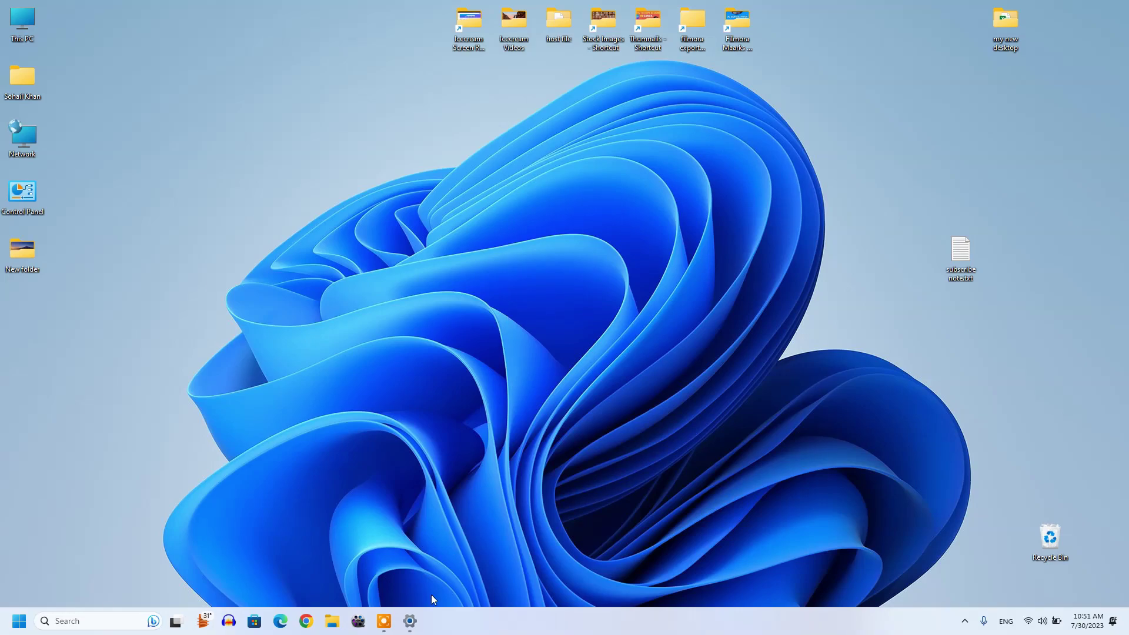
click(409, 621)
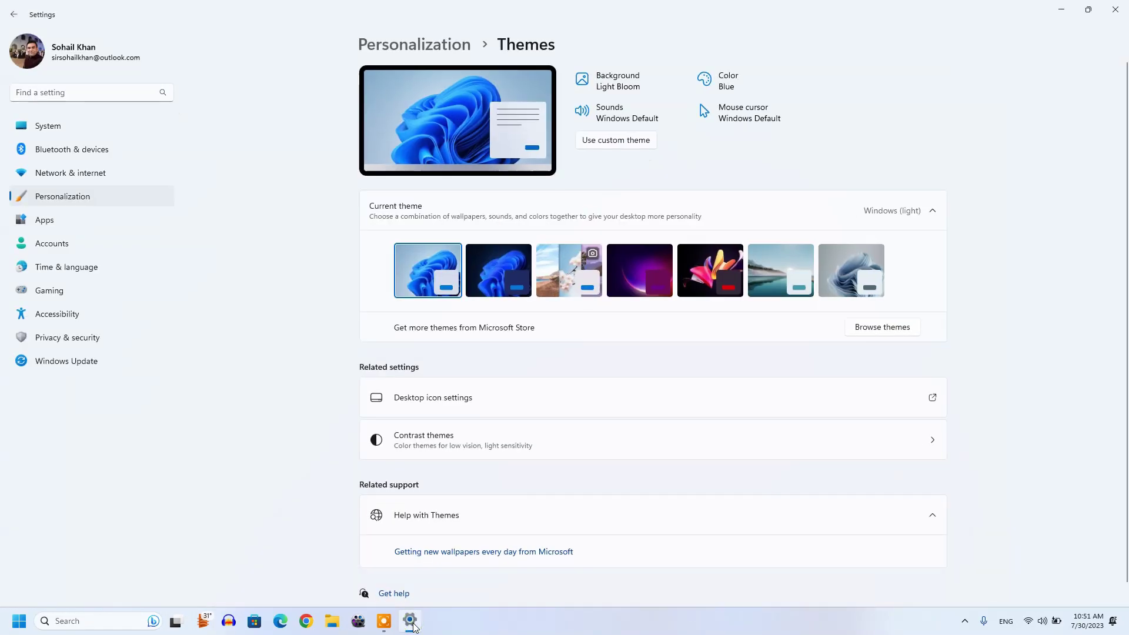
Apply the dark purple Glow theme and preview it on the desktop
click(632, 282)
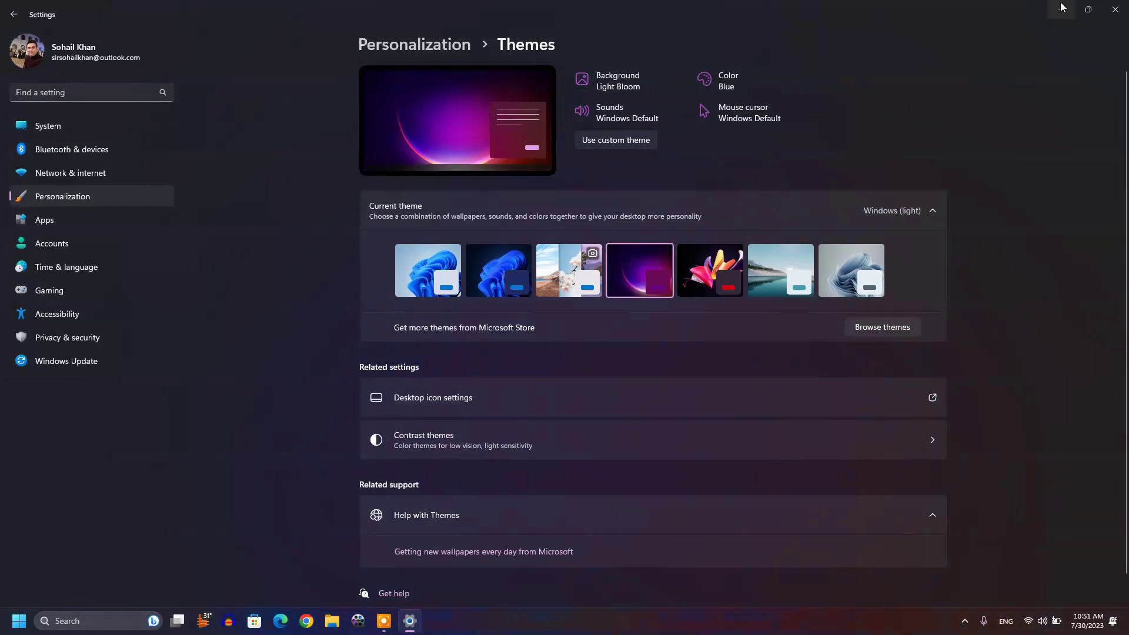
click(1061, 8)
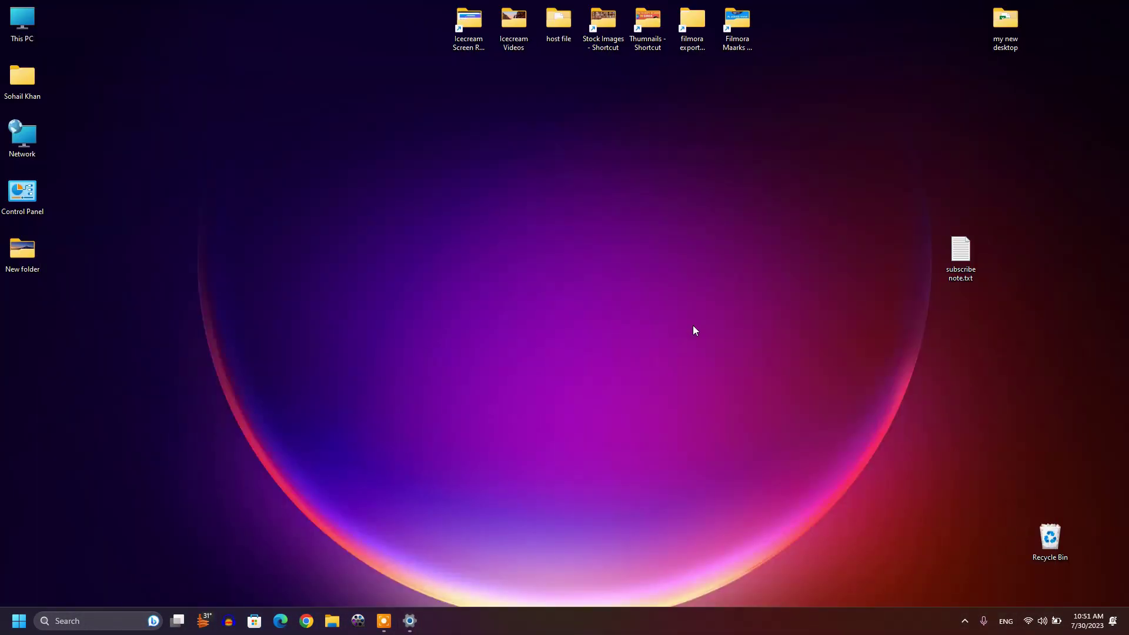
click(410, 621)
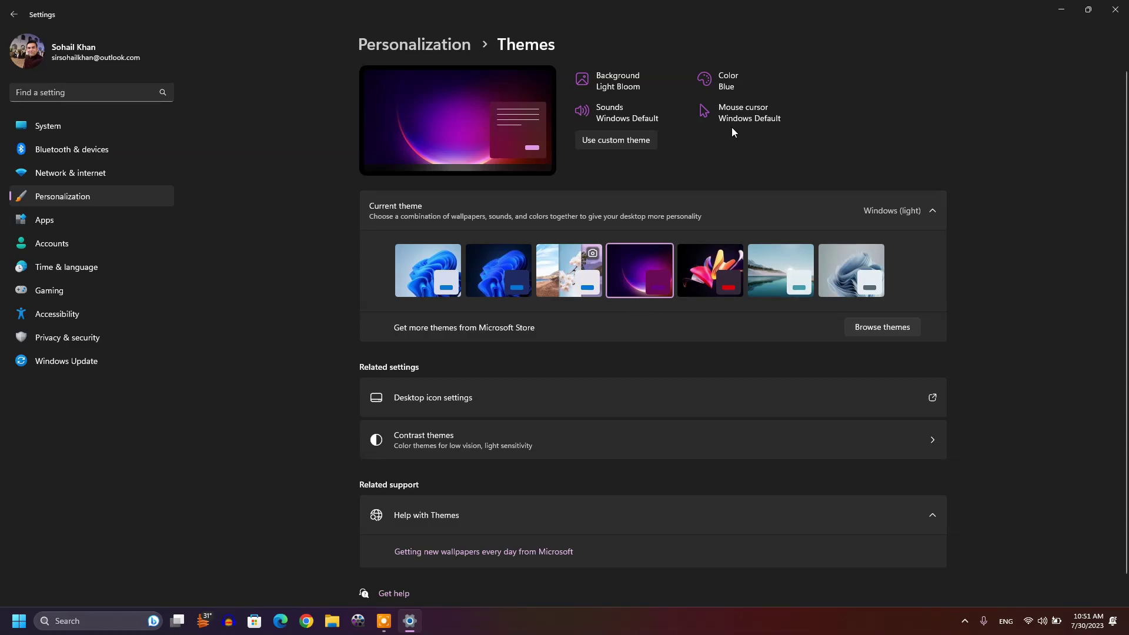
Switch Colors mode to Light and preview the light desktop
click(728, 81)
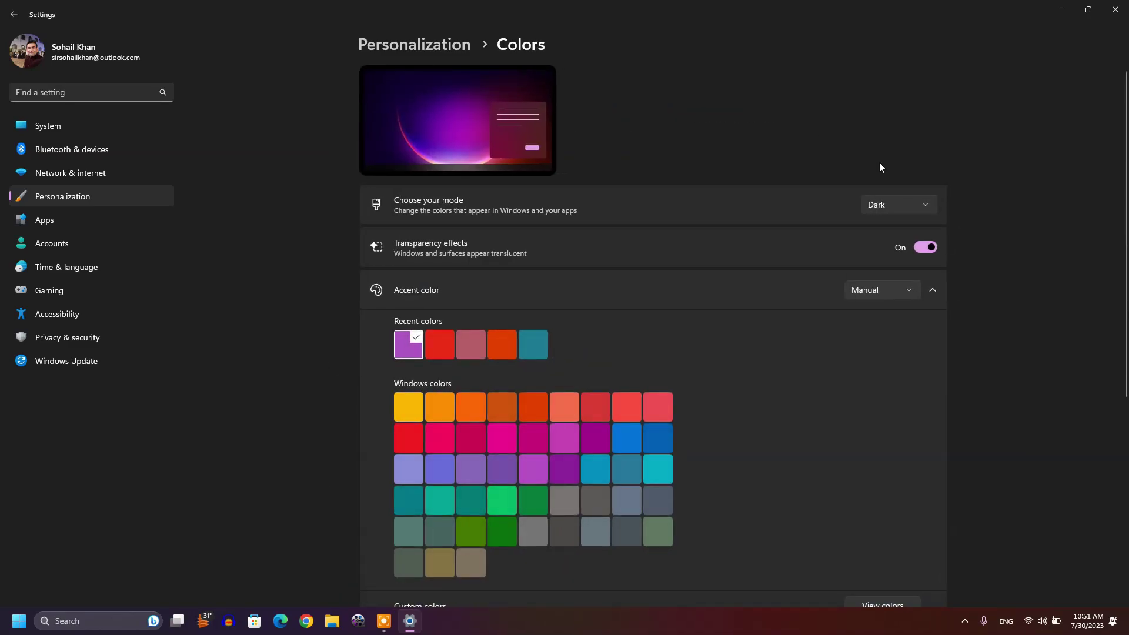
click(907, 206)
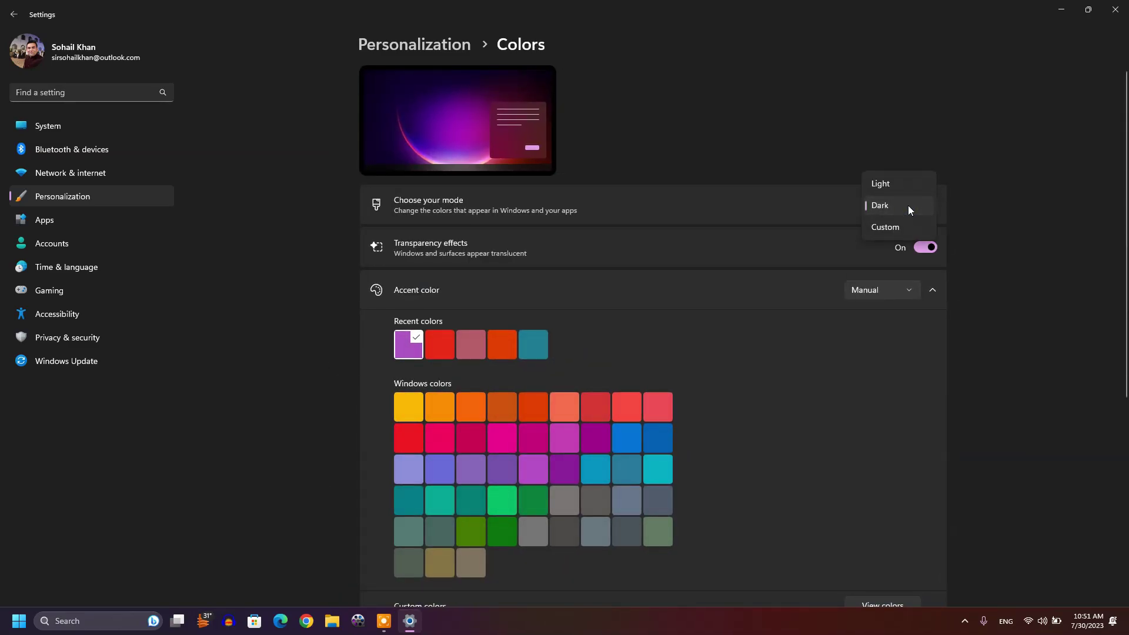
click(901, 188)
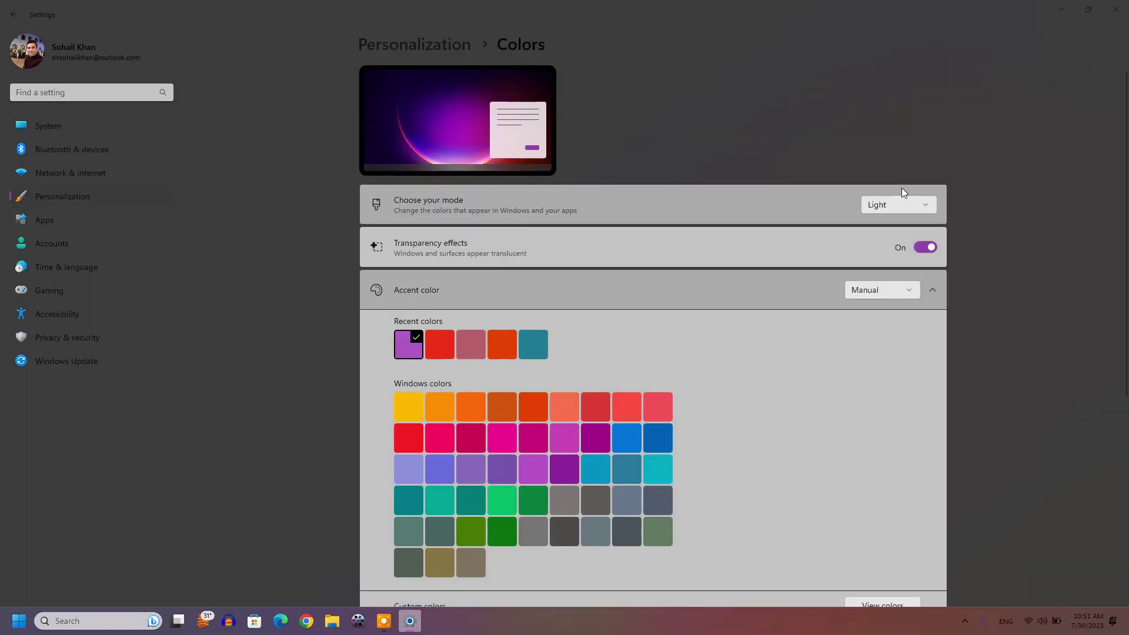
key(super)
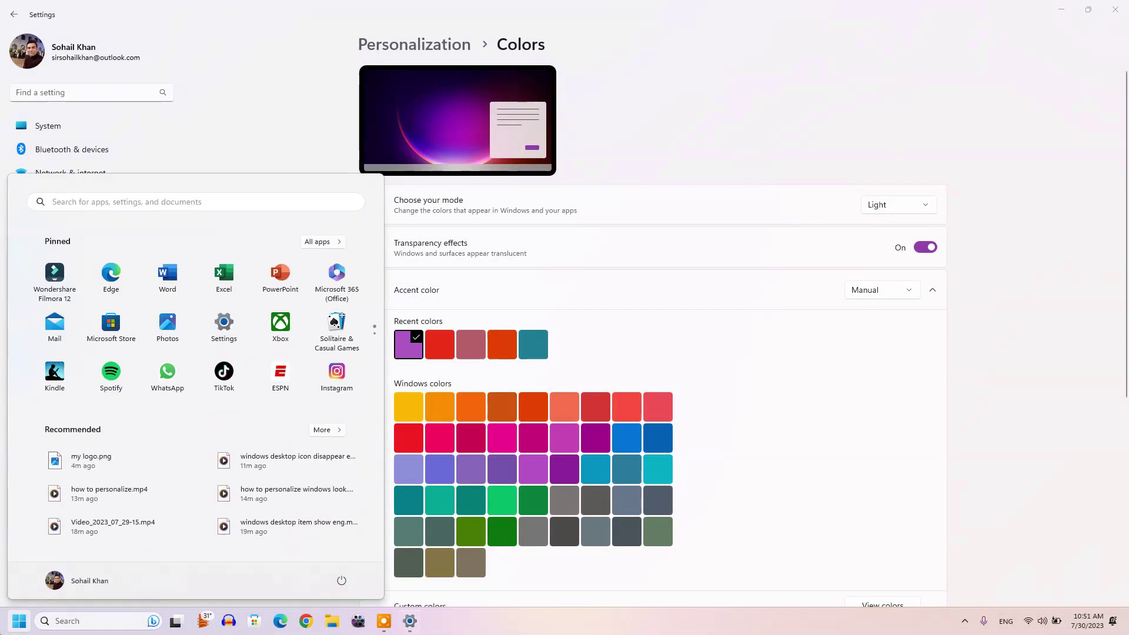
click(884, 150)
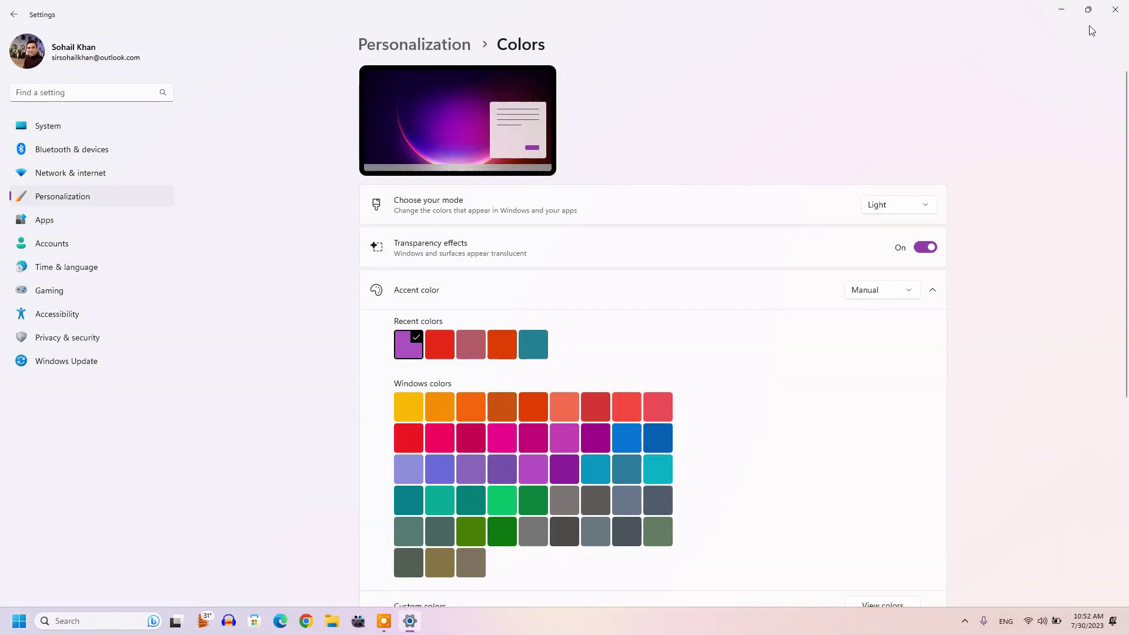
click(1062, 10)
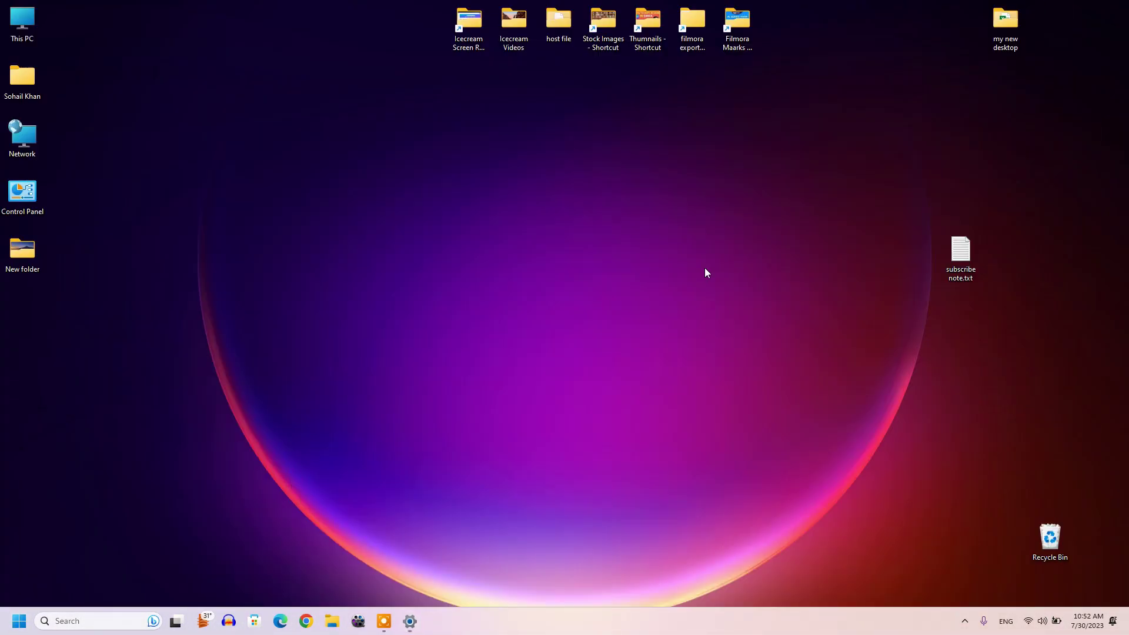
click(409, 621)
Set the mode back to Dark and return to Themes showing Glow
click(917, 205)
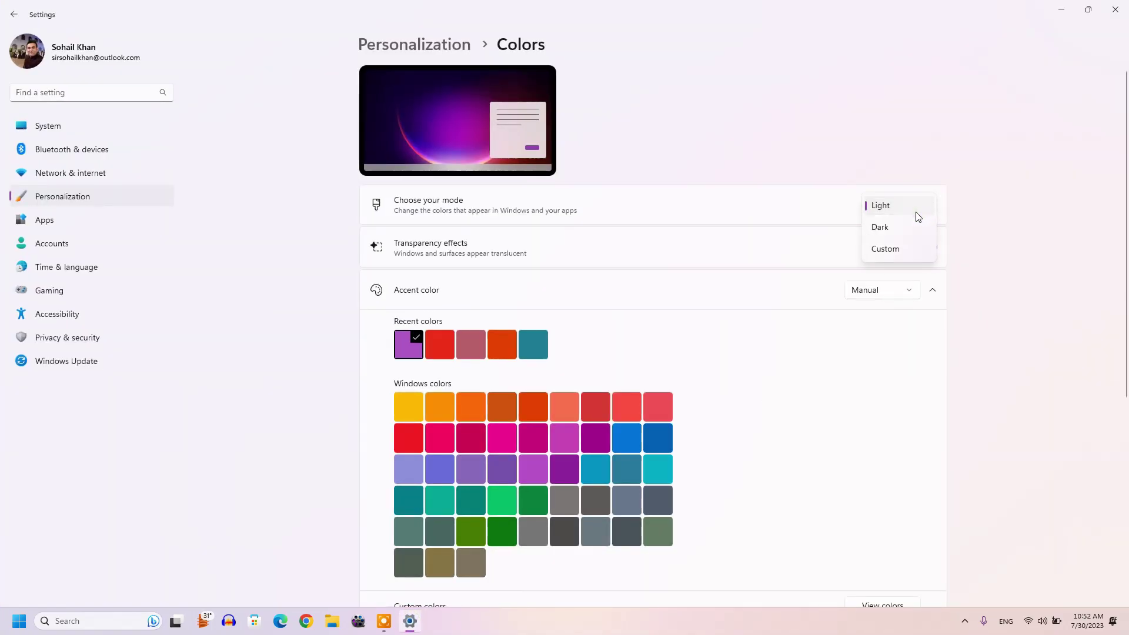
click(882, 226)
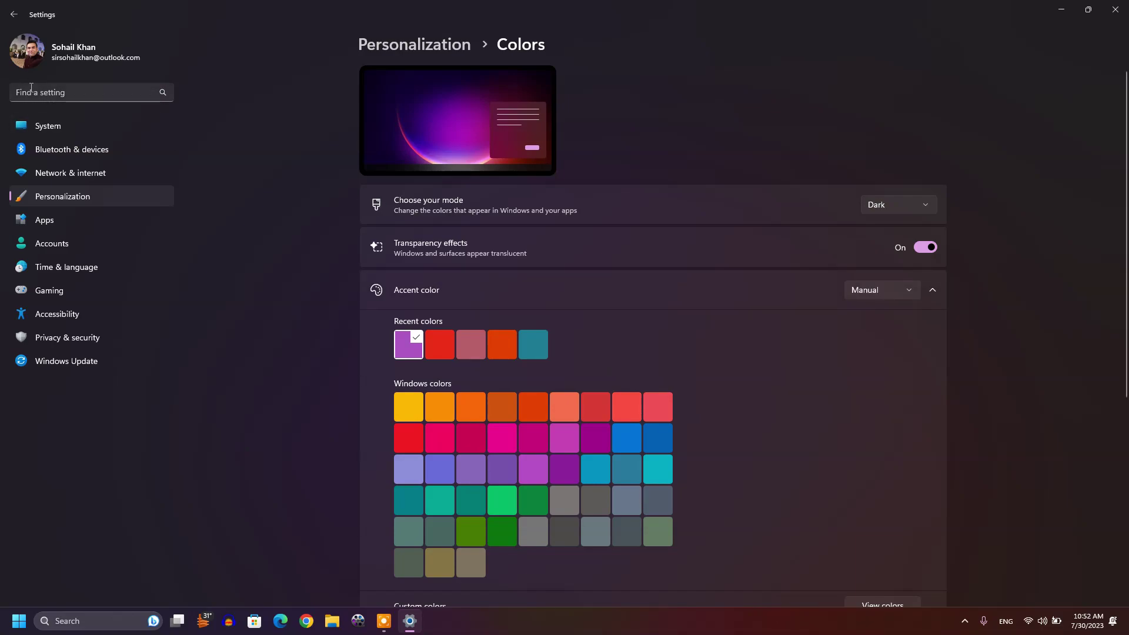
click(13, 15)
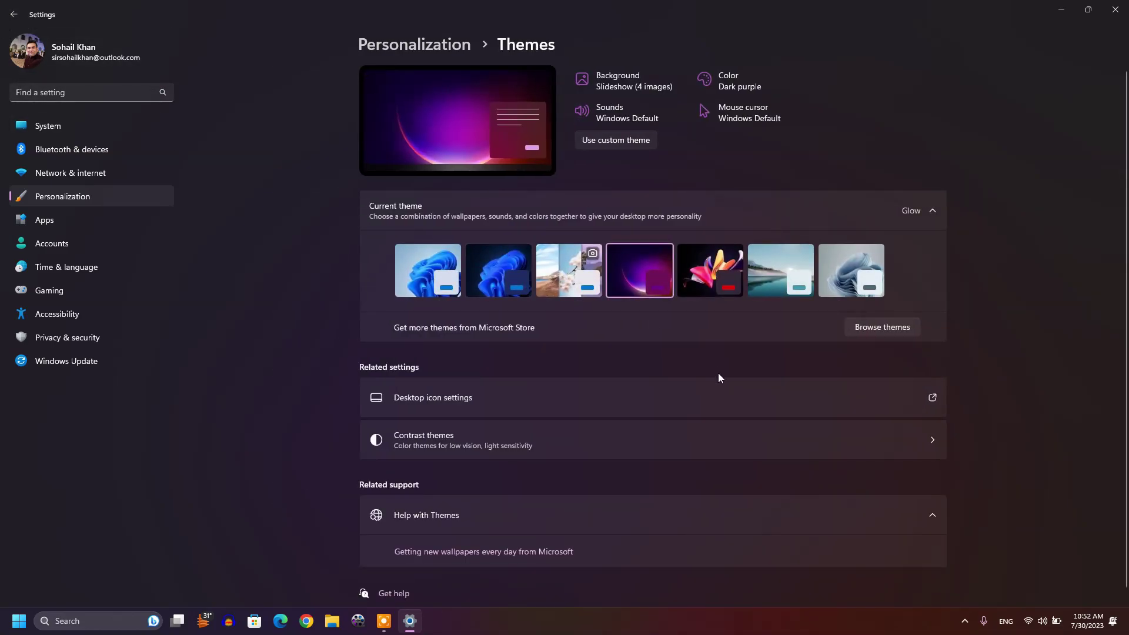
Browse the most popular themes in Microsoft Store from the Themes page
click(870, 330)
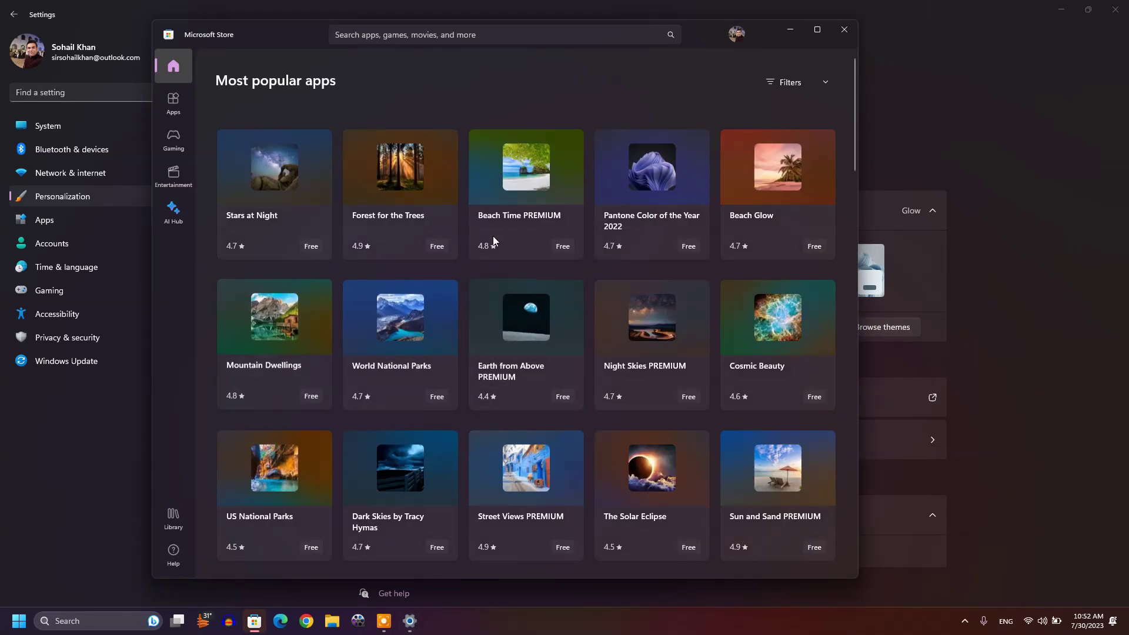
scroll(562, 260, down, 5)
scroll(562, 259, down, 5)
scroll(562, 259, down, 3)
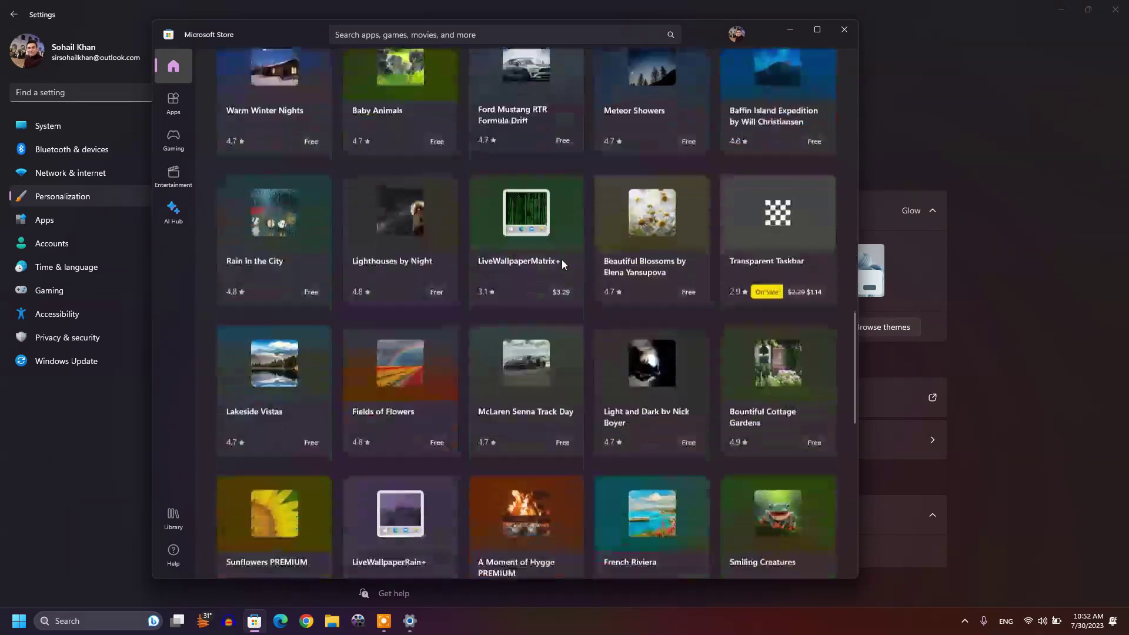
scroll(561, 260, up, 3)
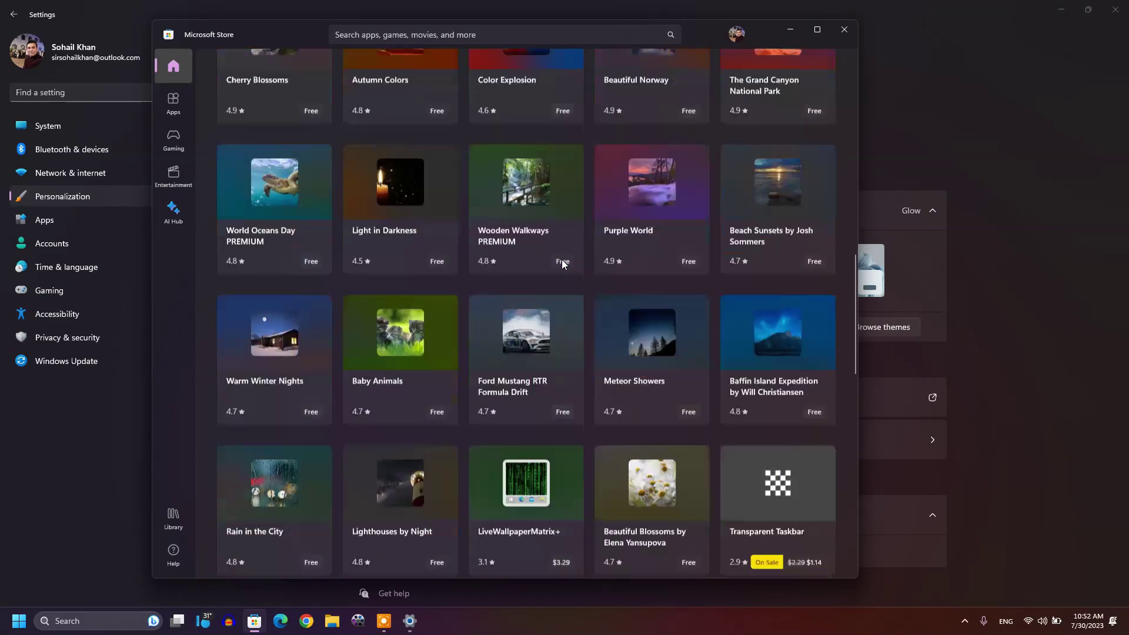
scroll(561, 259, up, 3)
scroll(561, 259, up, 2)
scroll(562, 260, up, 3)
scroll(562, 259, up, 5)
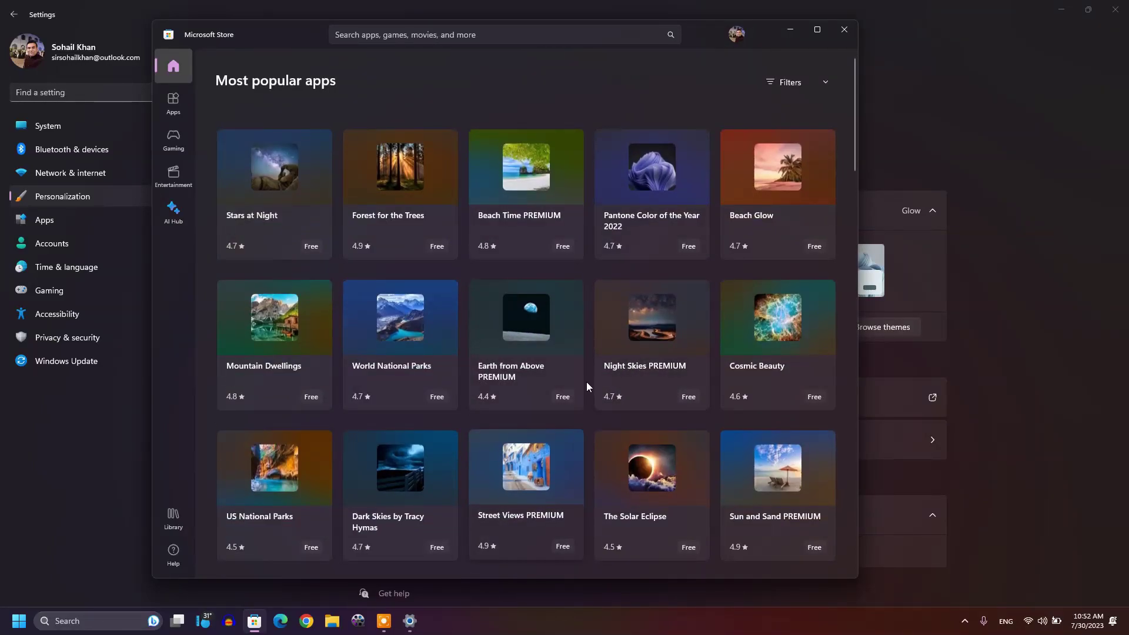
click(788, 32)
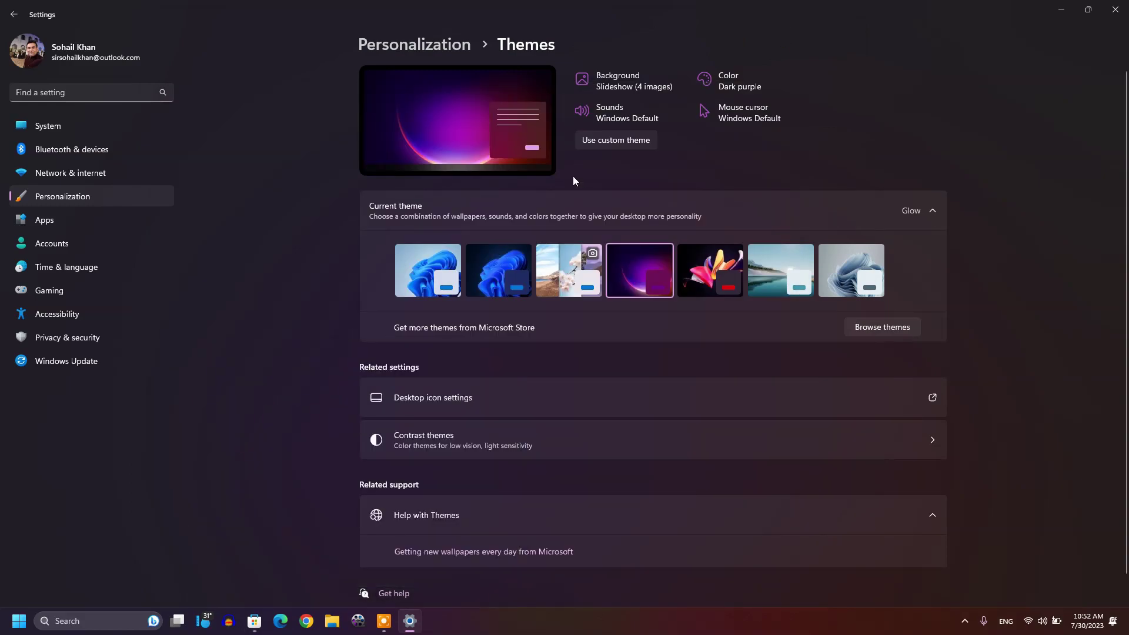